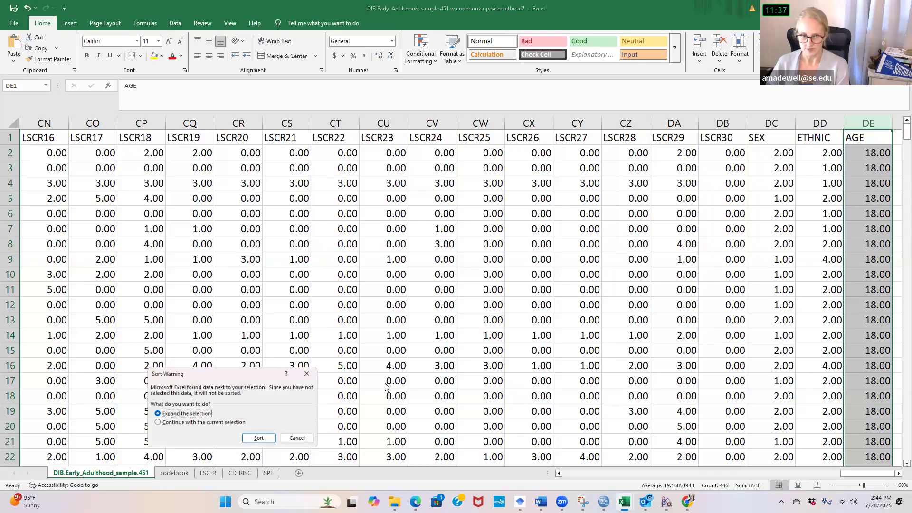
- Sort the data sheet by the AGE column, expanding the selection so the neighbouring columns are sorted along with it
click(259, 438)
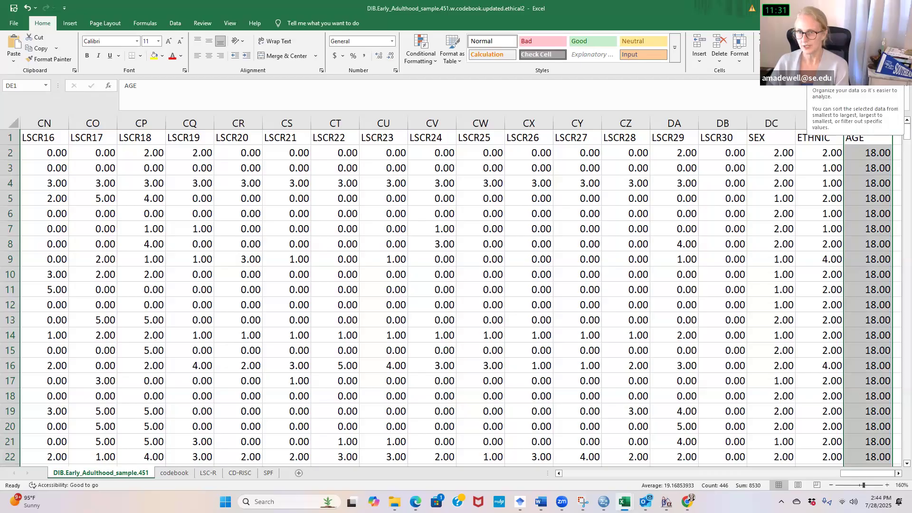
click(877, 125)
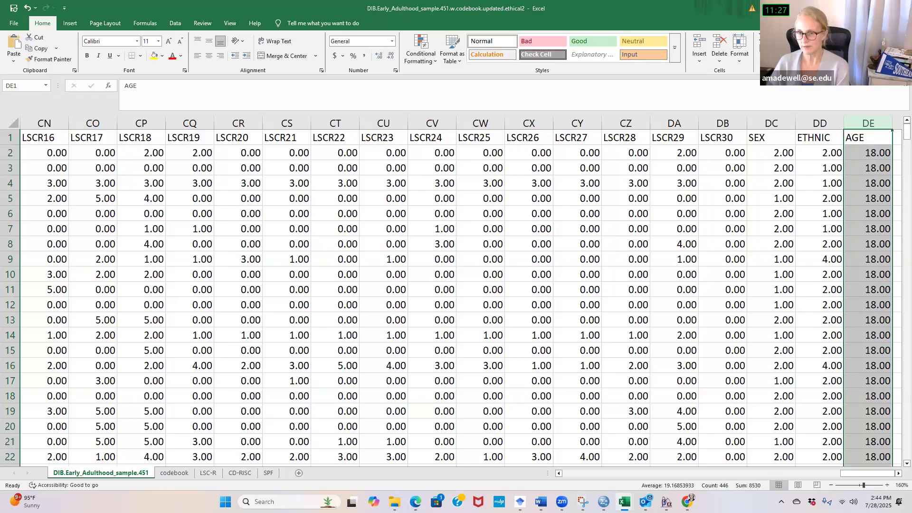
scroll(858, 427, down, 19)
scroll(858, 426, down, 6)
scroll(879, 357, up, 20)
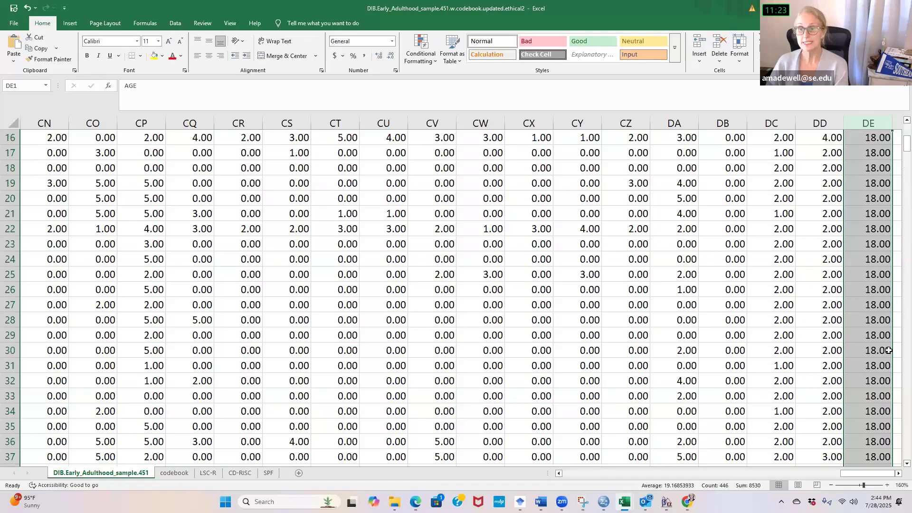
scroll(889, 350, up, 5)
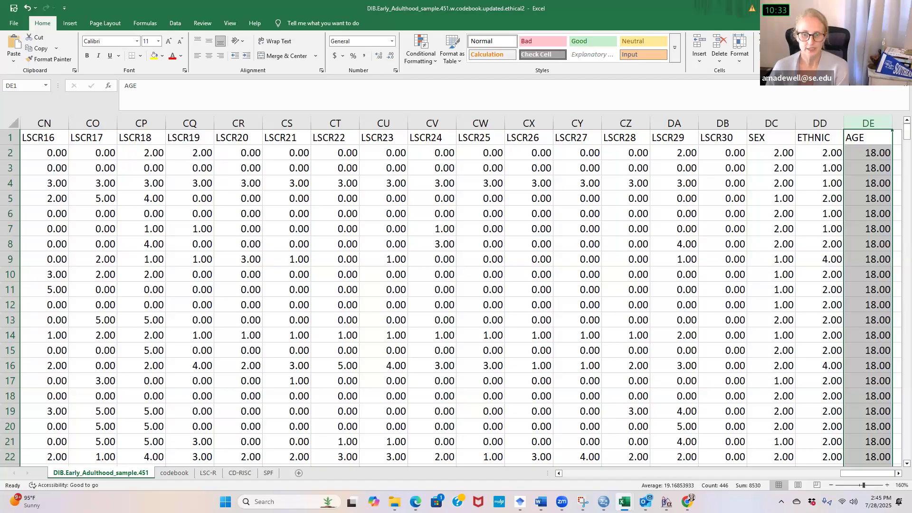
- Switch to the Untitled6 dataset in SPSS and try to open the Excel file DIB.Early_Adulthood_sample.451.w.codebook.updated.ethical2.xlsx from the Desktop
click(603, 502)
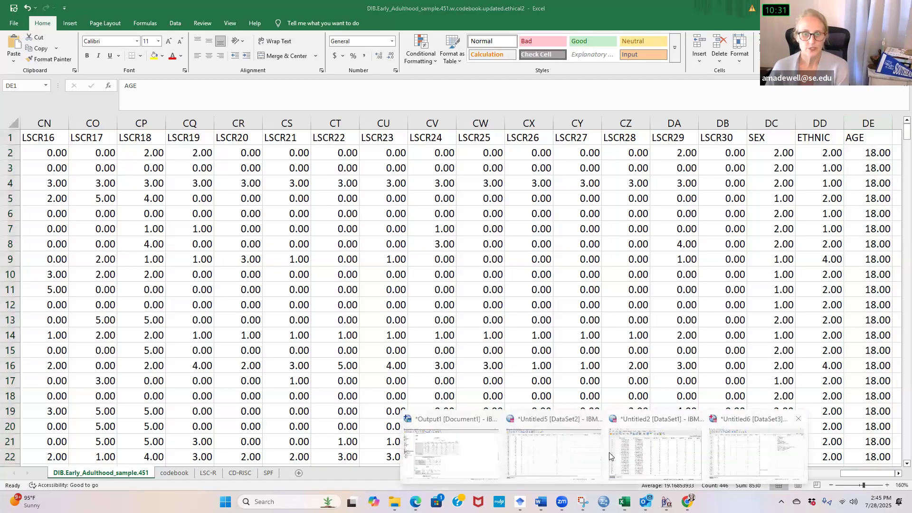
click(759, 459)
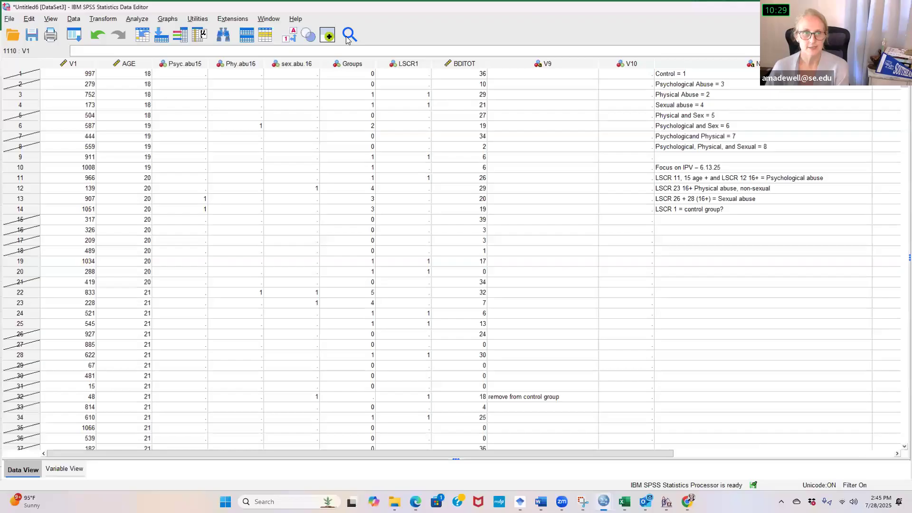
click(10, 19)
mouse_move(26, 45)
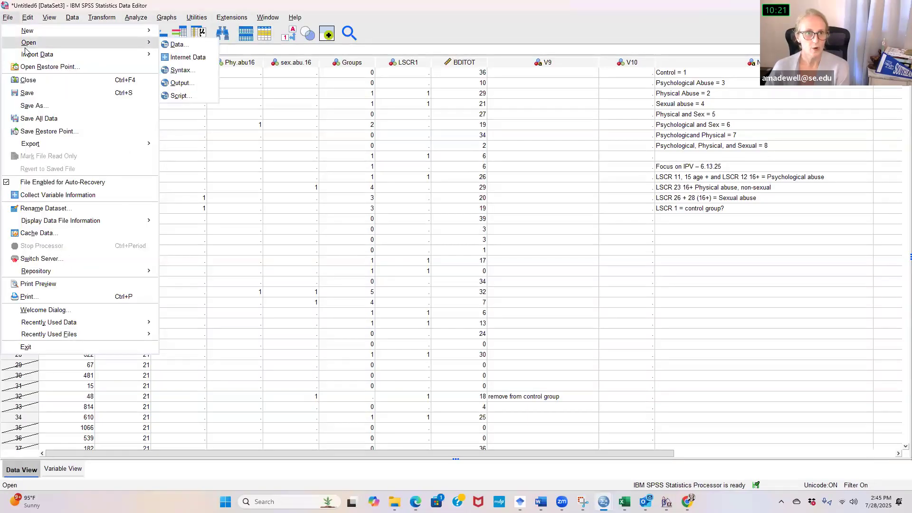
click(190, 46)
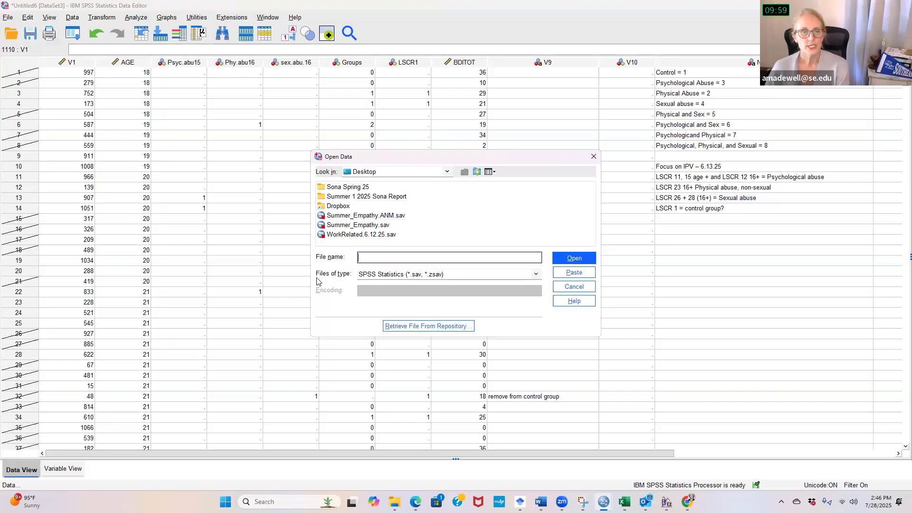
click(536, 274)
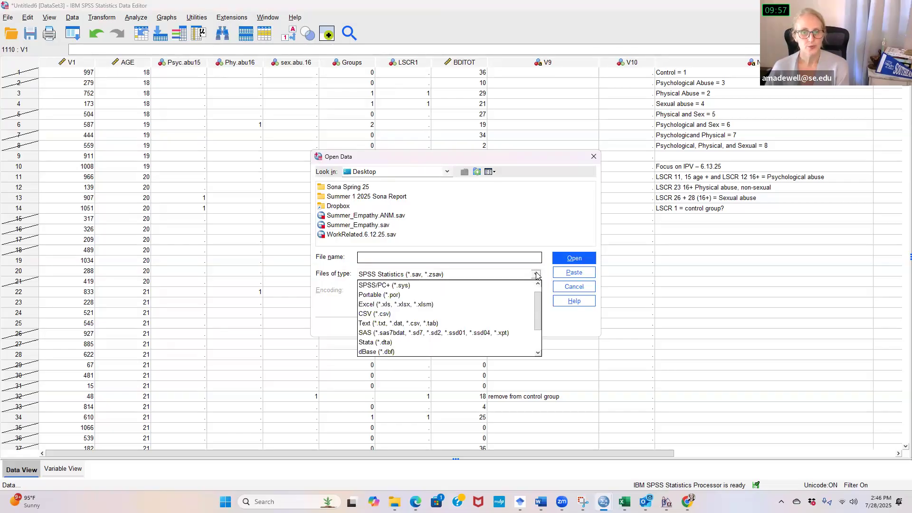
click(492, 304)
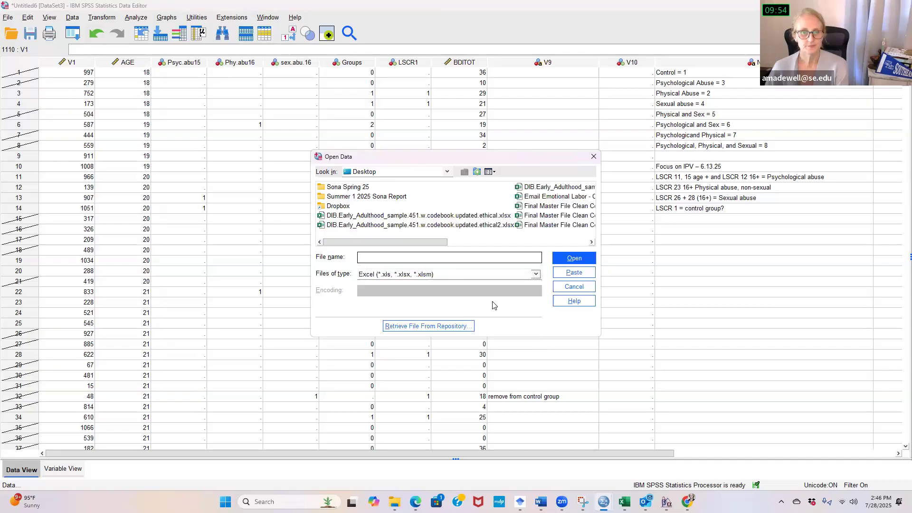
click(463, 227)
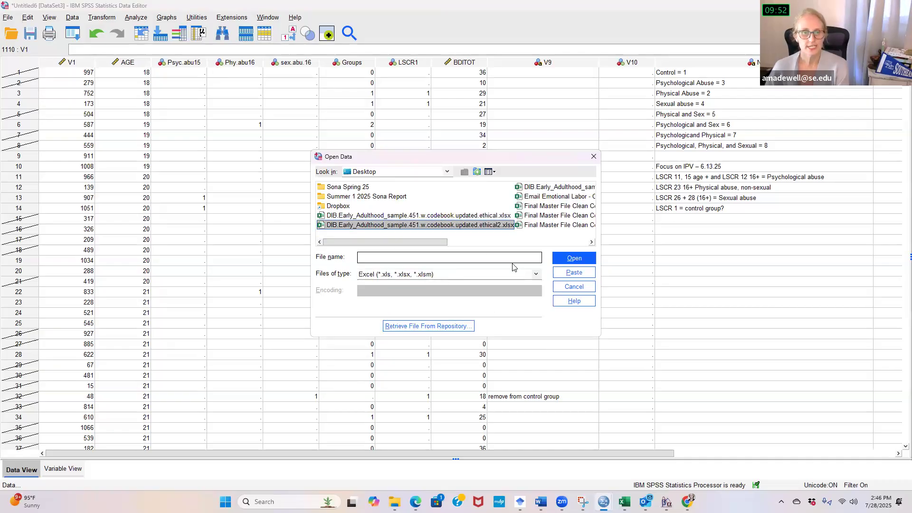
click(588, 263)
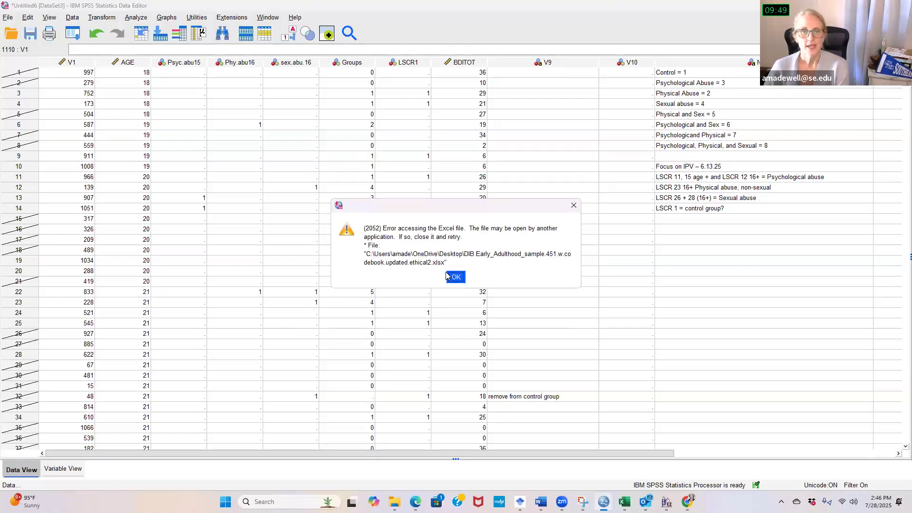
click(455, 278)
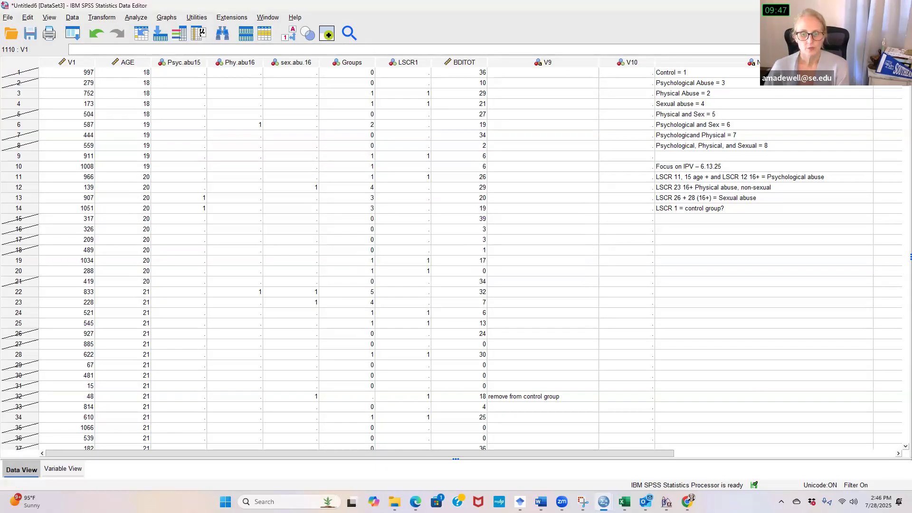
- Close the DIB.Early_Adulthood_sample.451.w.codebook.updated.ethical2 workbook in Excel, saving its changes
mouse_move(625, 502)
click(768, 422)
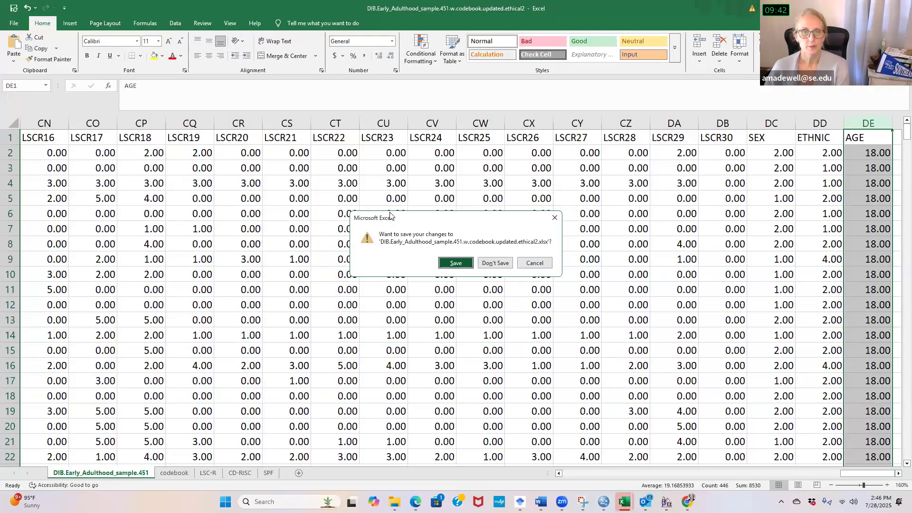
click(452, 264)
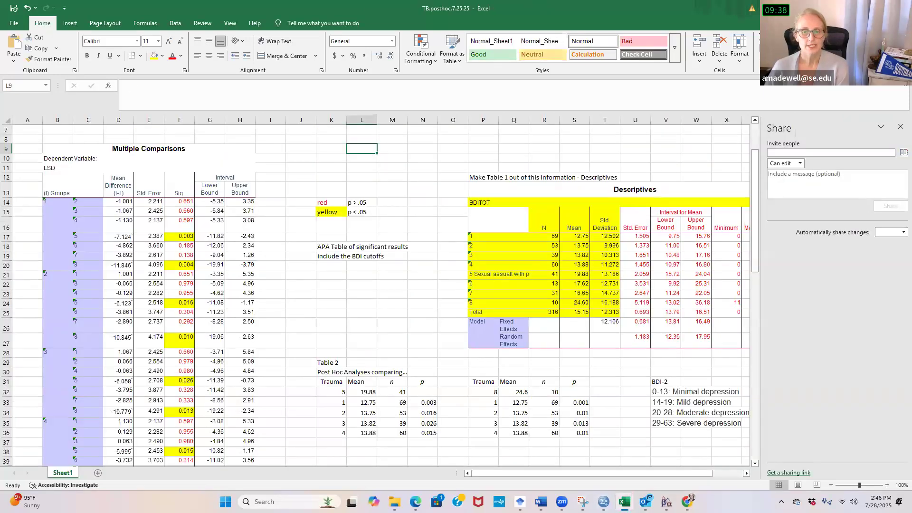
- Switch to the Untitled6 dataset in SPSS and open the Excel file DIB.Early_Adulthood_sample.451.w.codebook.updated.ethical2.xlsx from the Desktop
mouse_move(605, 499)
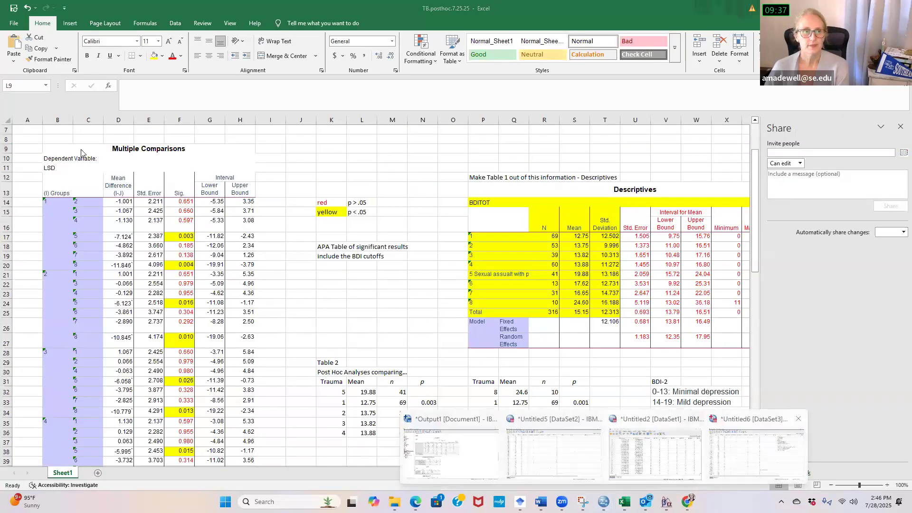
click(768, 455)
click(8, 18)
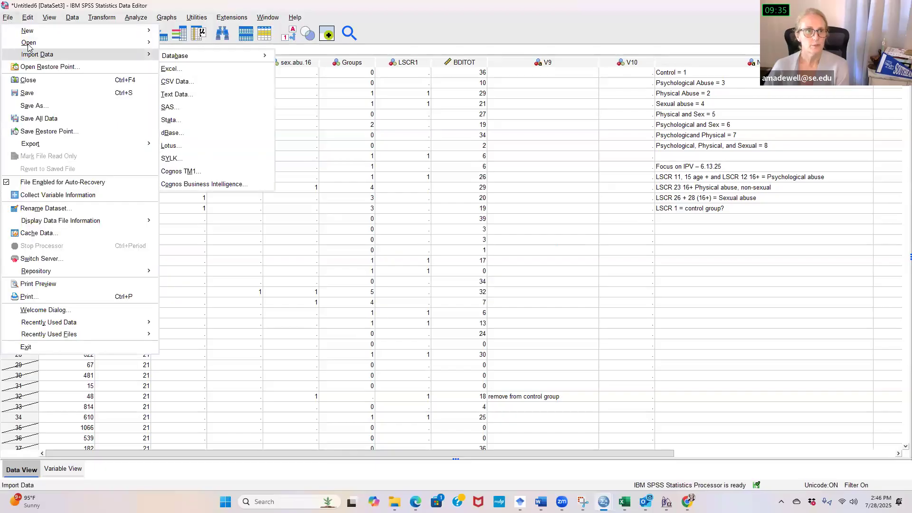
mouse_move(138, 42)
click(203, 48)
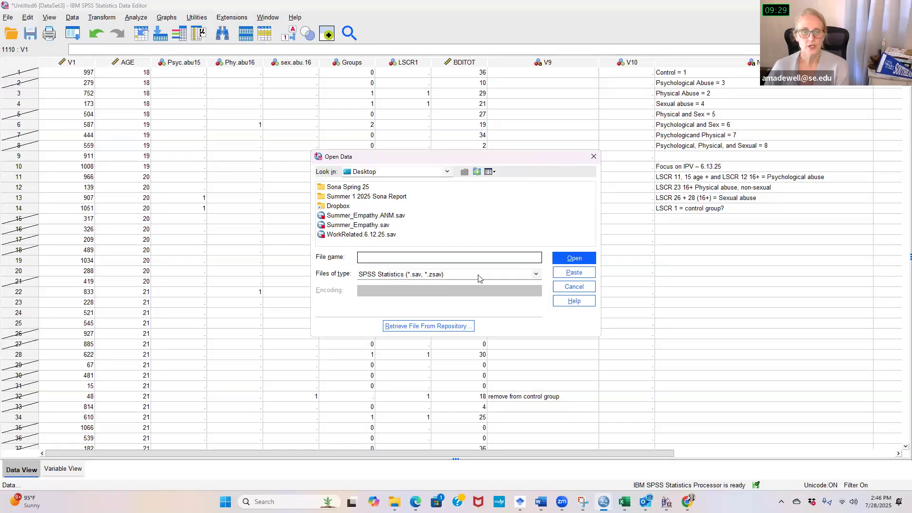
click(536, 274)
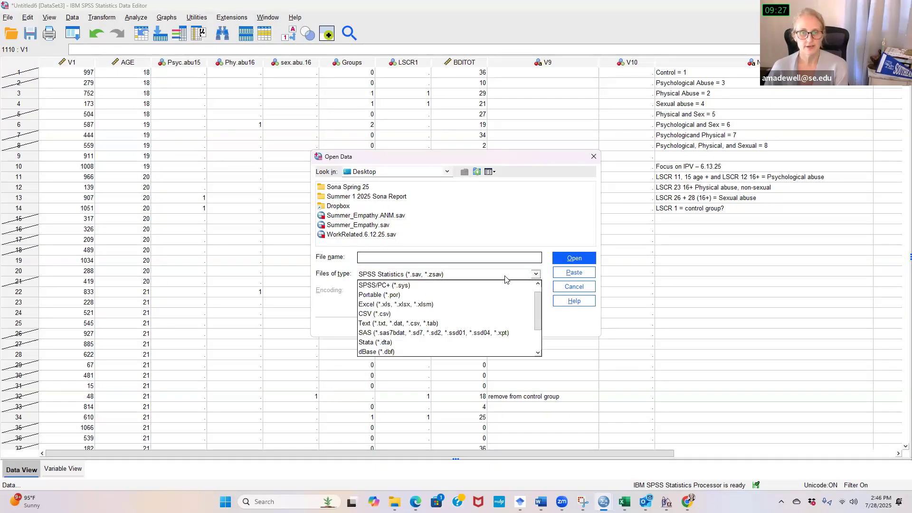
click(420, 305)
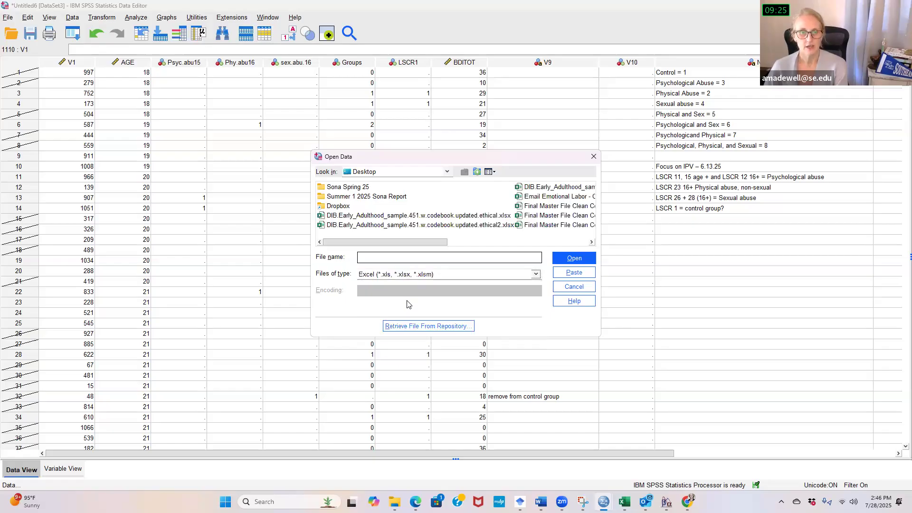
click(465, 226)
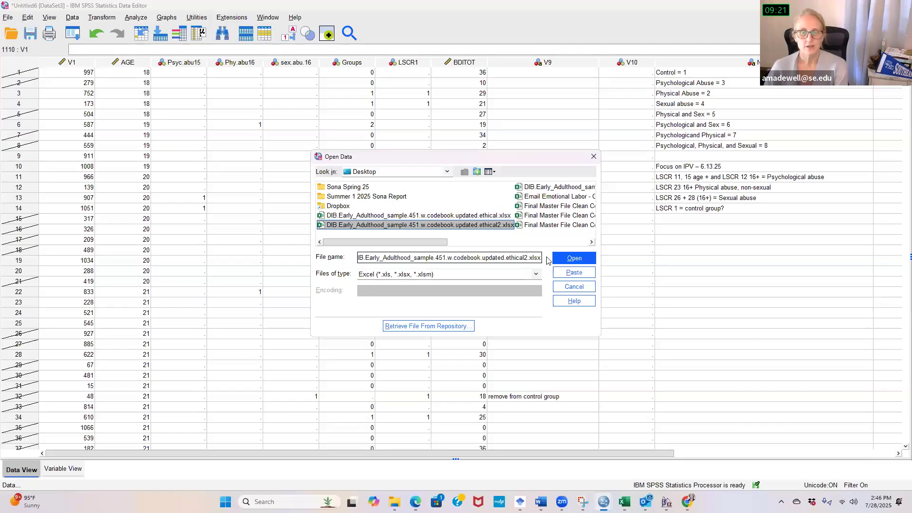
click(581, 261)
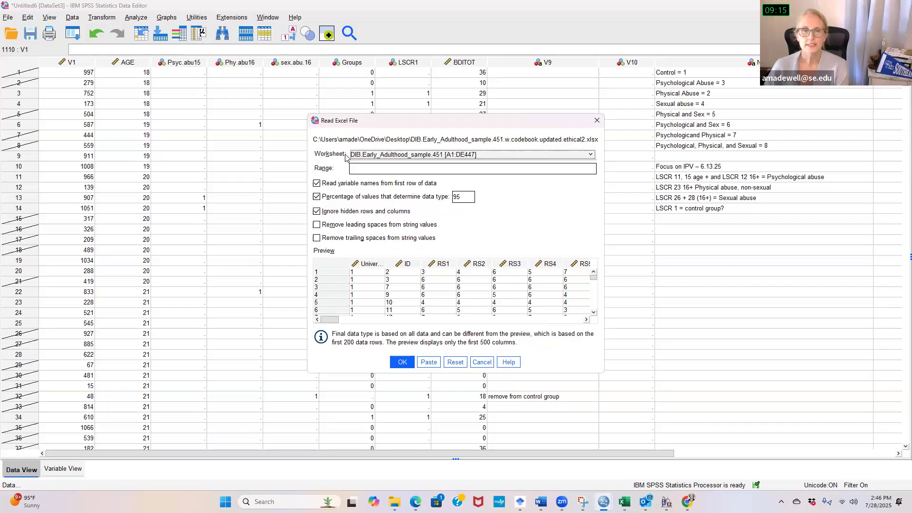
- Import the DIB.Early_Adulthood_sample.451 worksheet as a new dataset, reading variable names from the first row
click(584, 159)
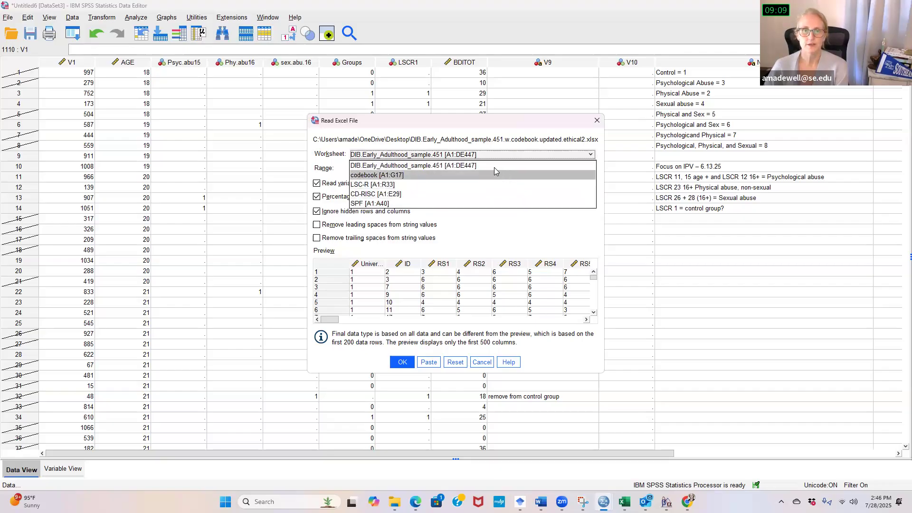
click(476, 166)
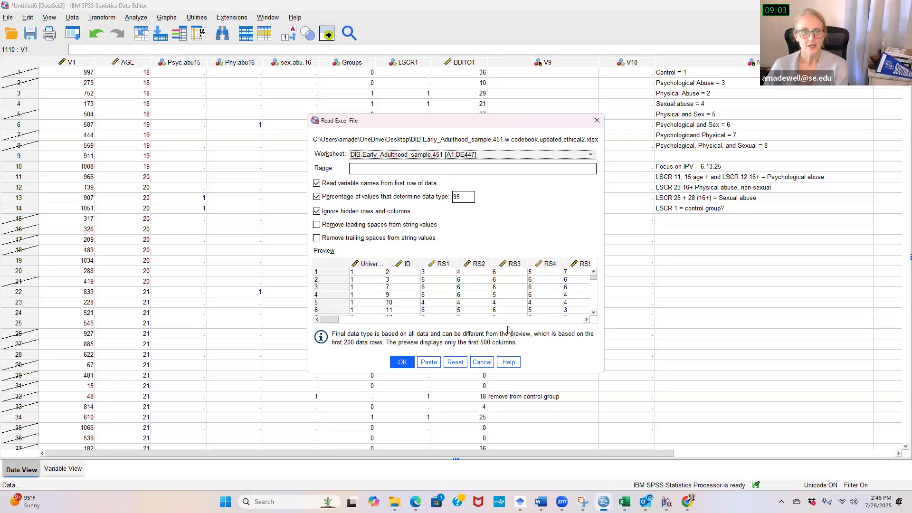
key(Return)
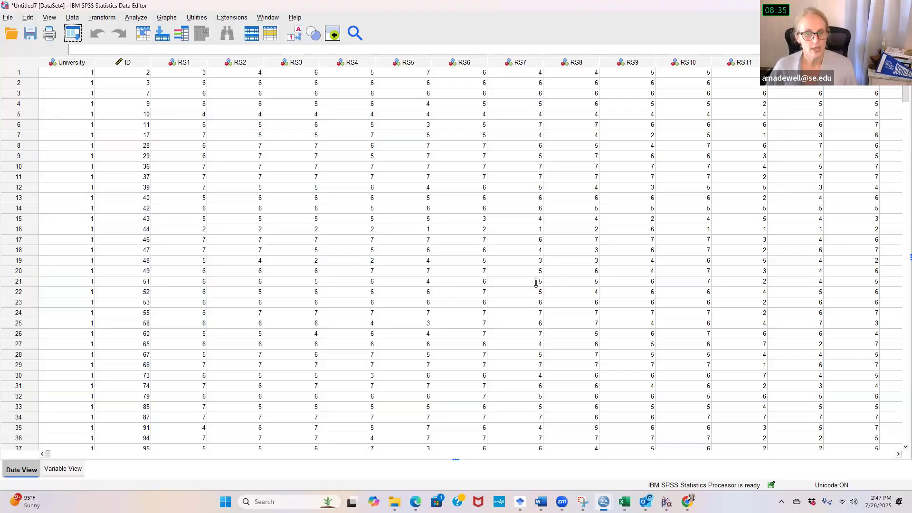
- Save the imported dataset to the Desktop as an SPSS Statistics file named DAQ.today
click(8, 17)
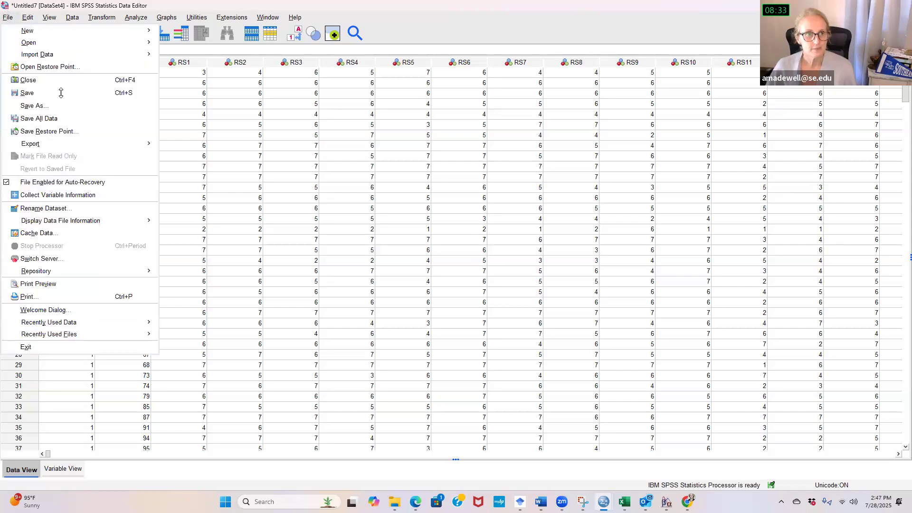
click(35, 106)
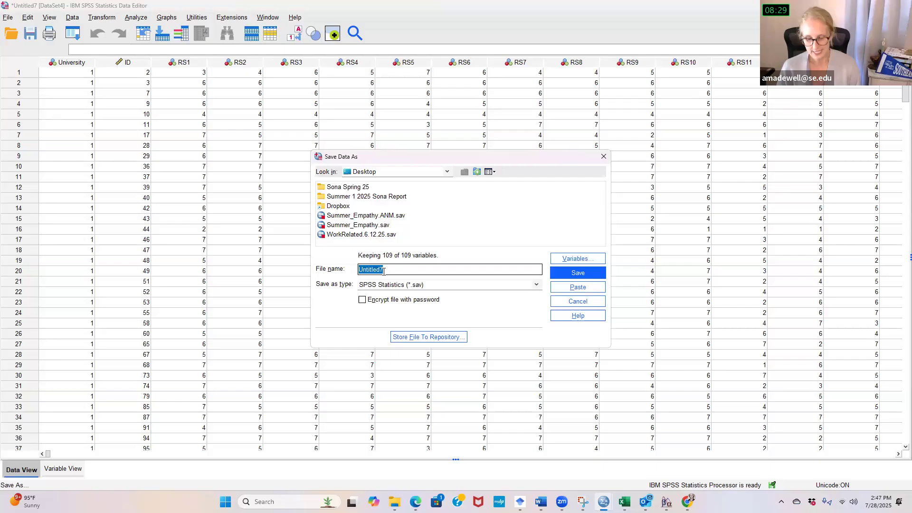
text(S)
key(BackSpace)
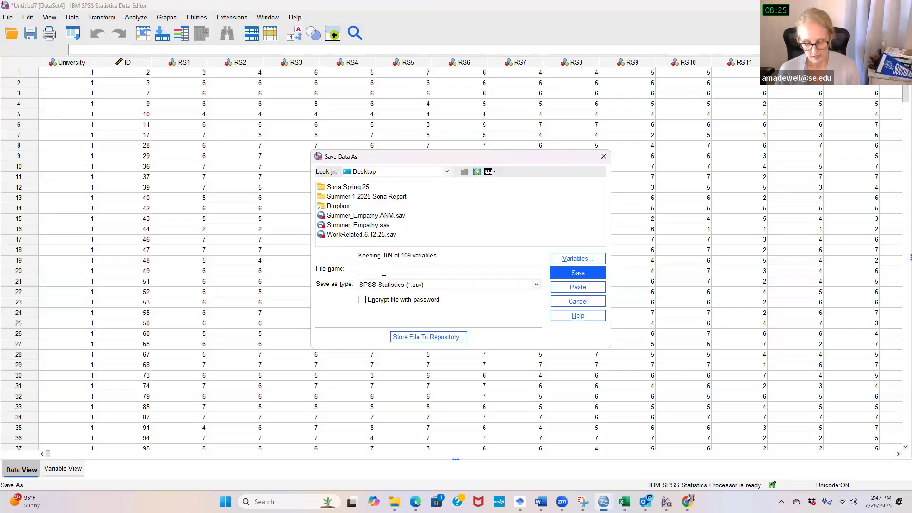
text(DAQ.today)
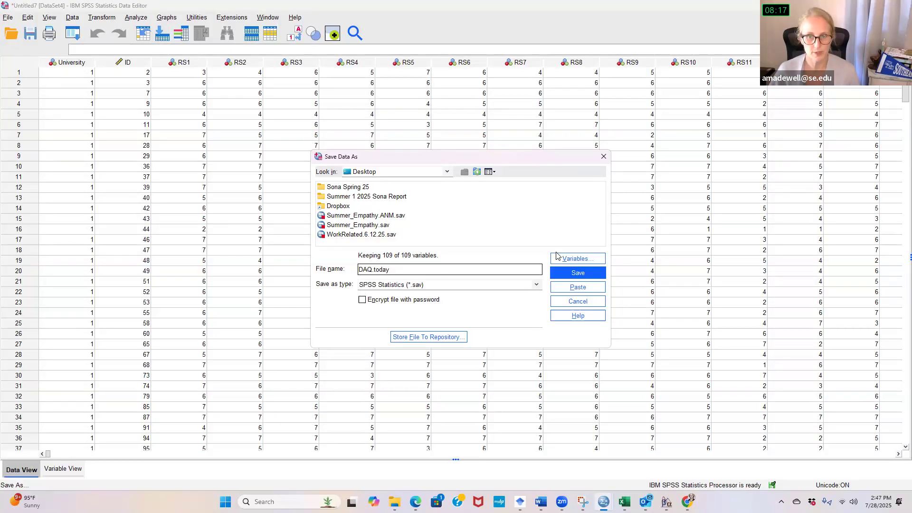
click(577, 274)
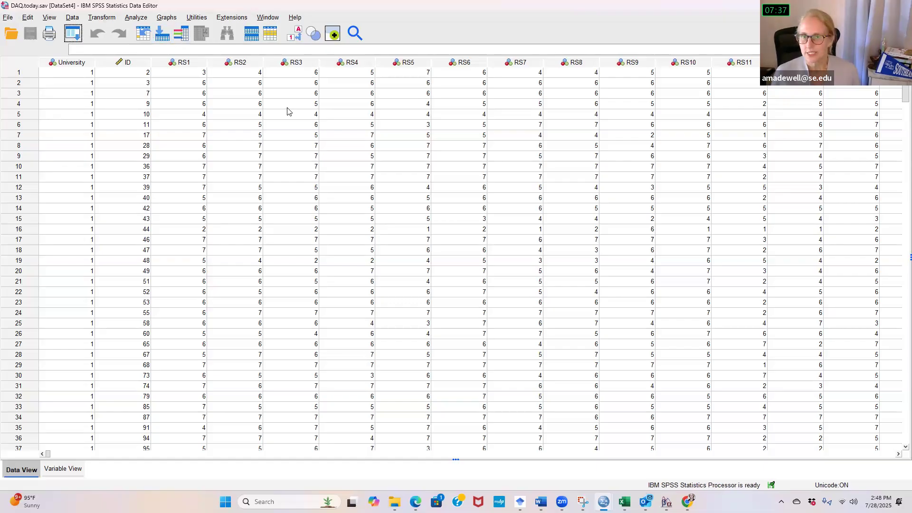
- Set up an Independent-Samples T Test with University as the grouping variable
click(139, 17)
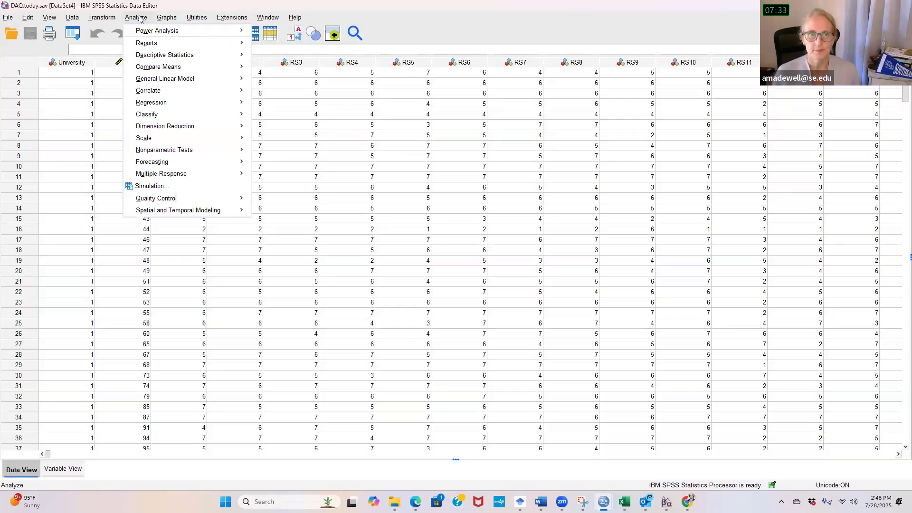
mouse_move(162, 68)
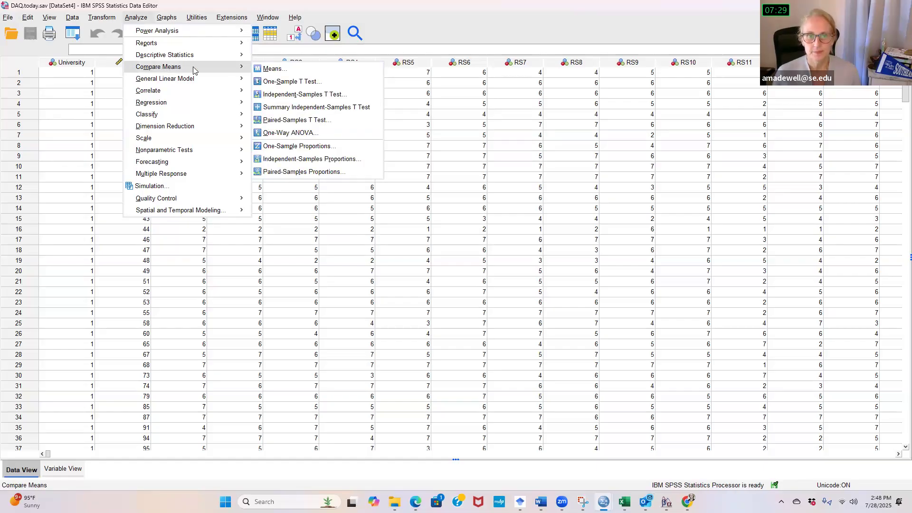
click(301, 94)
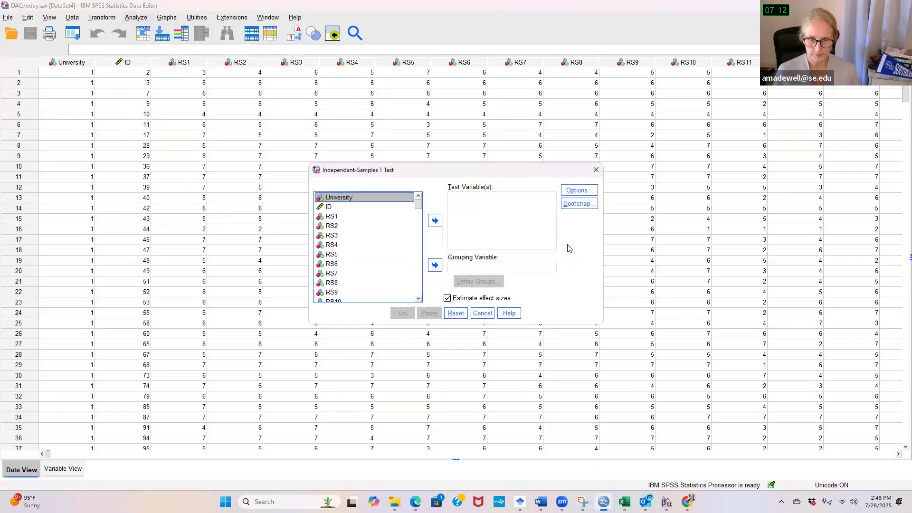
click(494, 267)
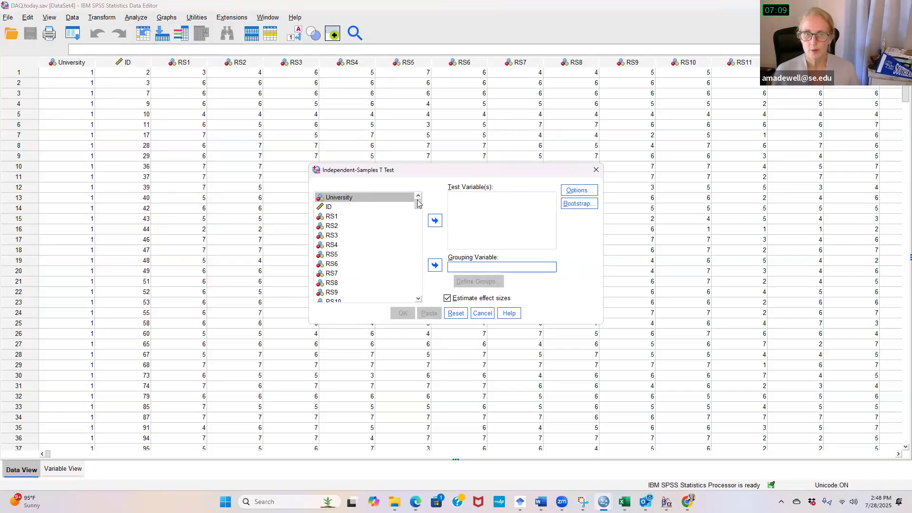
click(343, 198)
click(436, 264)
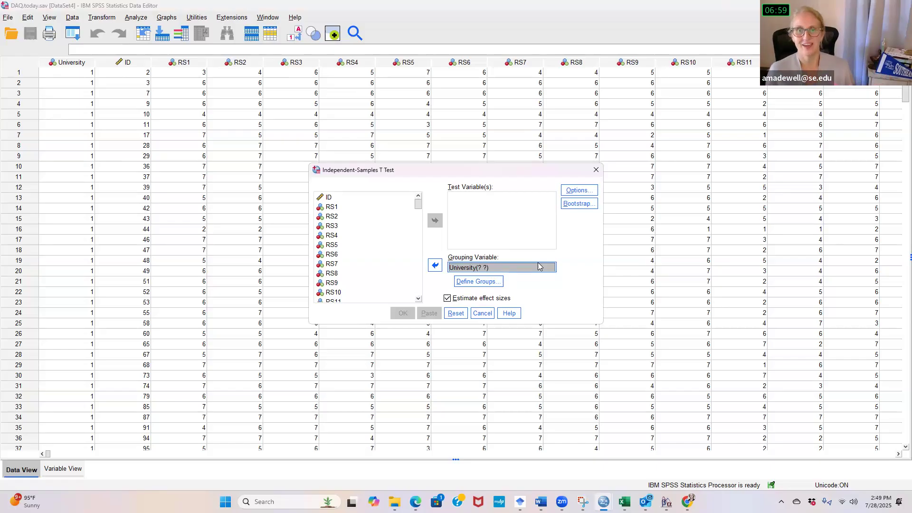
- Define the University groups to compare, using value 2 for Group 1 and value 3 for Group 2
click(482, 285)
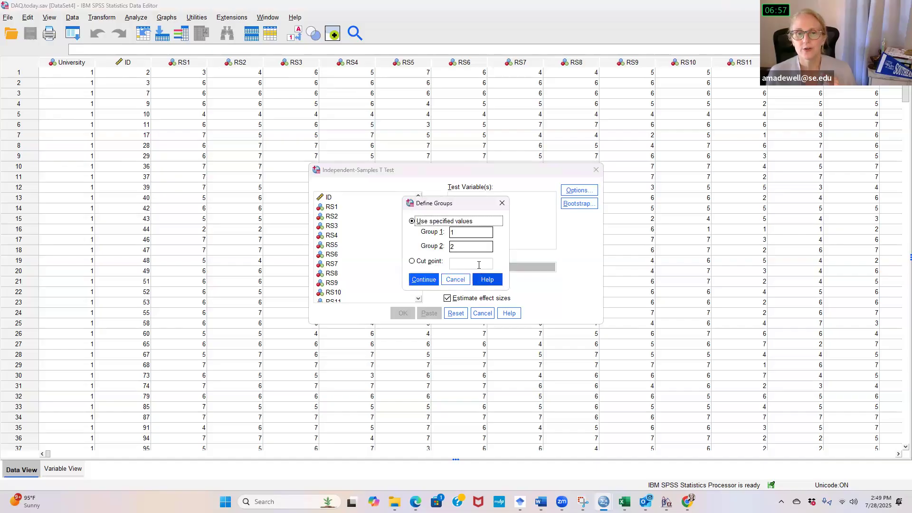
text(2)
key(Tab)
text(3)
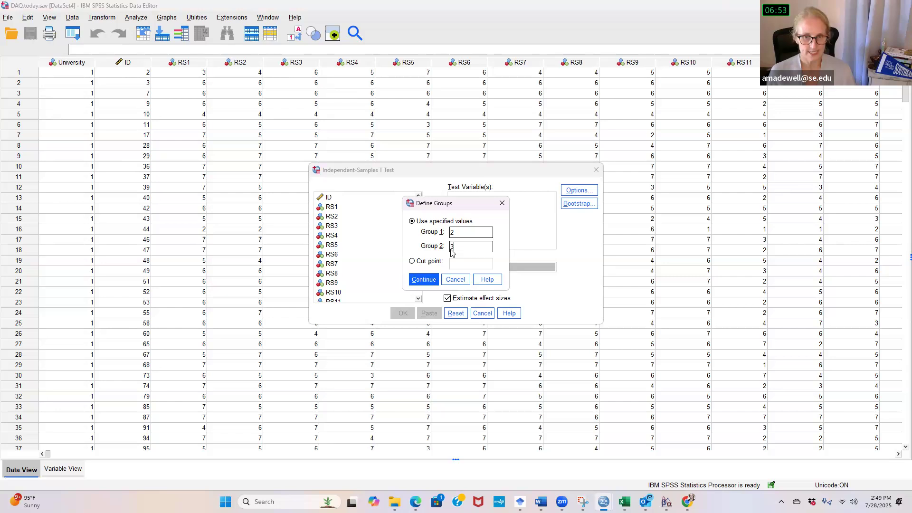
click(430, 283)
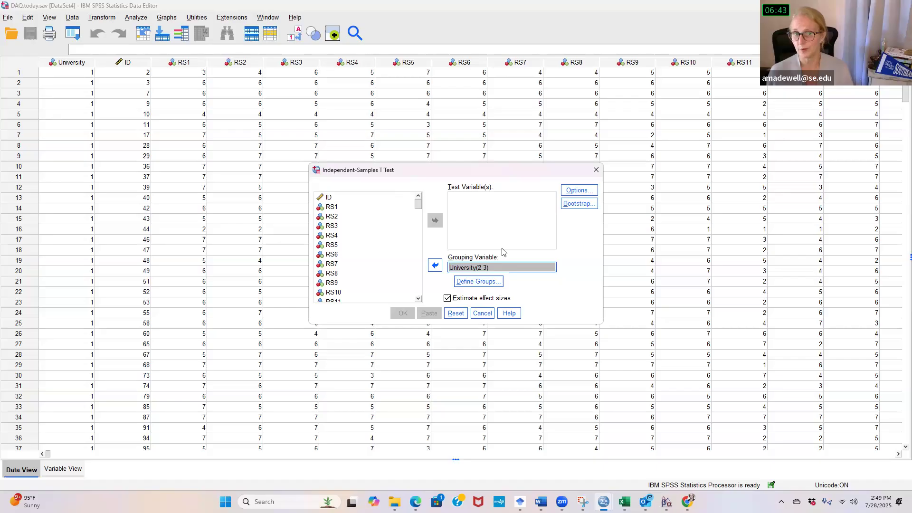
- Add CDRS1 as the test variable of the independent-samples t test
drag(418, 203, 415, 227)
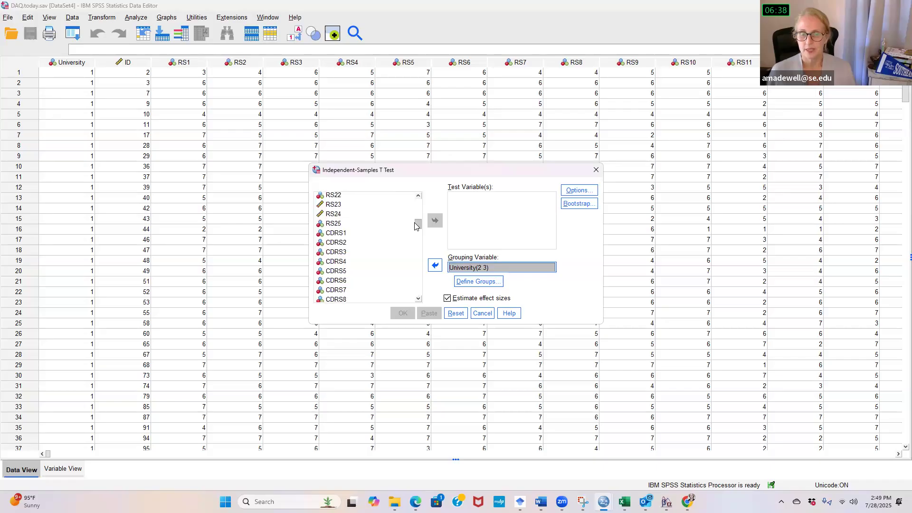
click(336, 234)
click(434, 222)
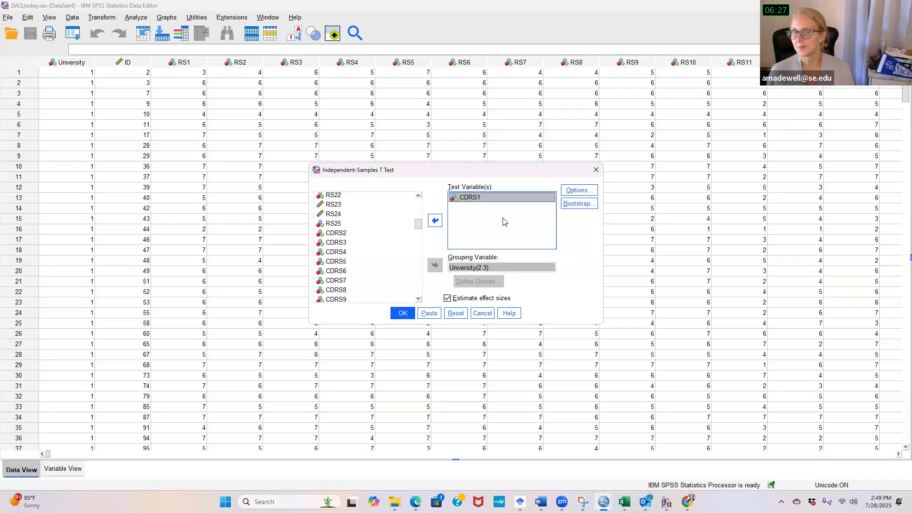
- Accept the 95% confidence interval with cases excluded analysis by analysis, and run the t test with effect sizes estimated
click(587, 191)
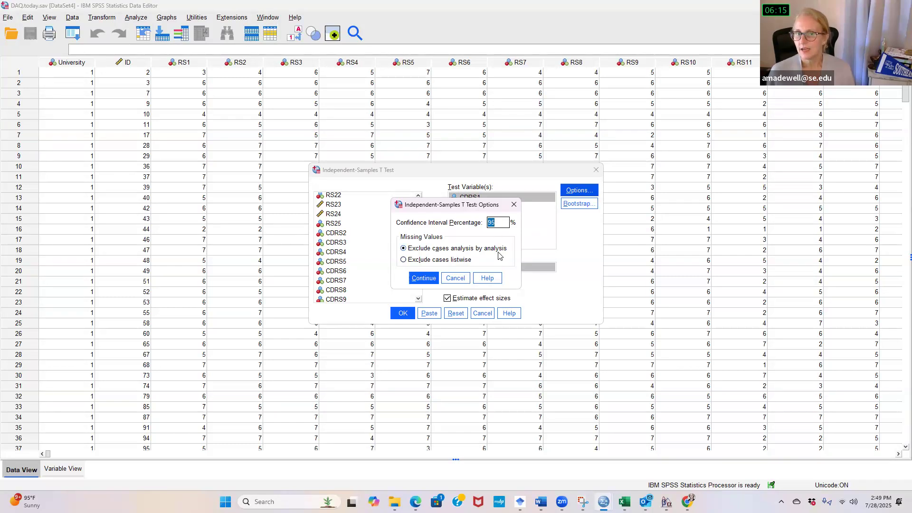
click(430, 279)
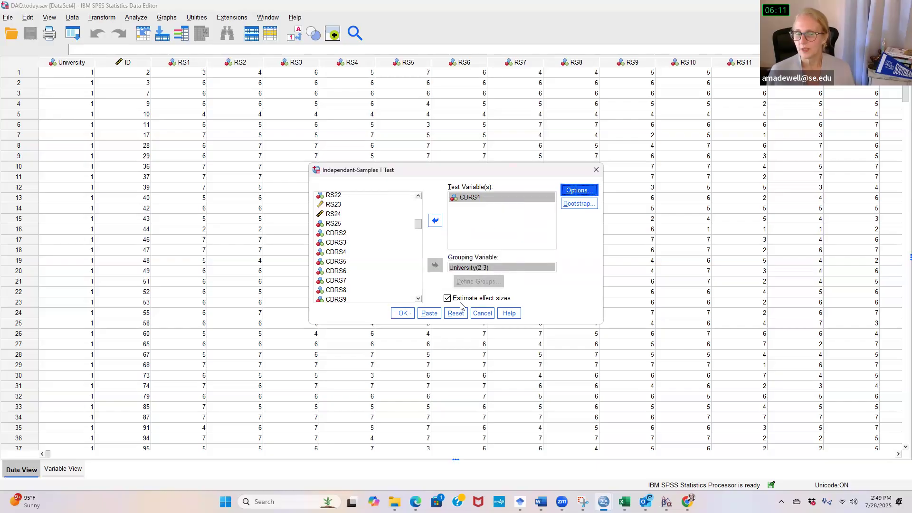
click(403, 313)
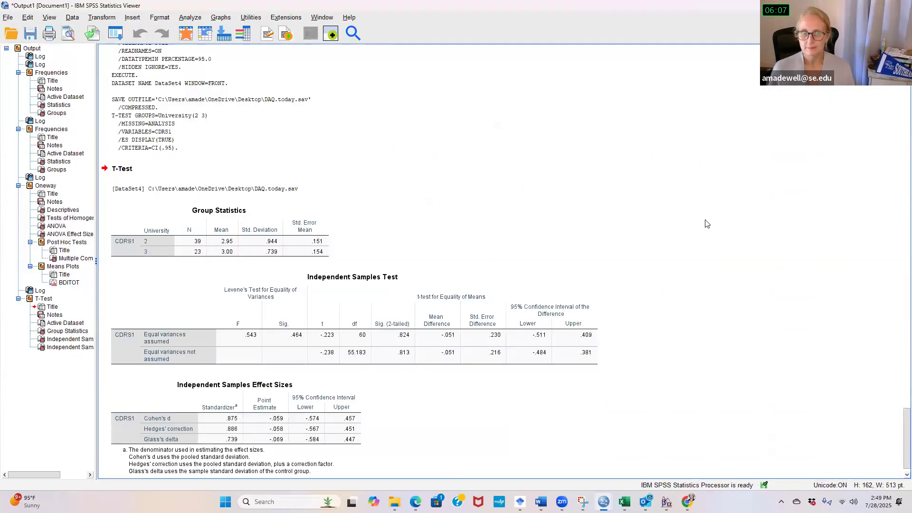
scroll(712, 223, down, 1)
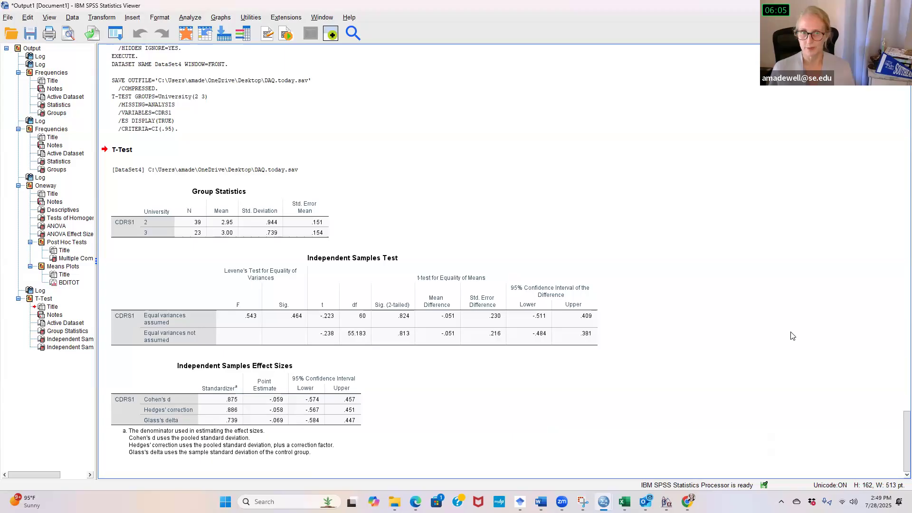